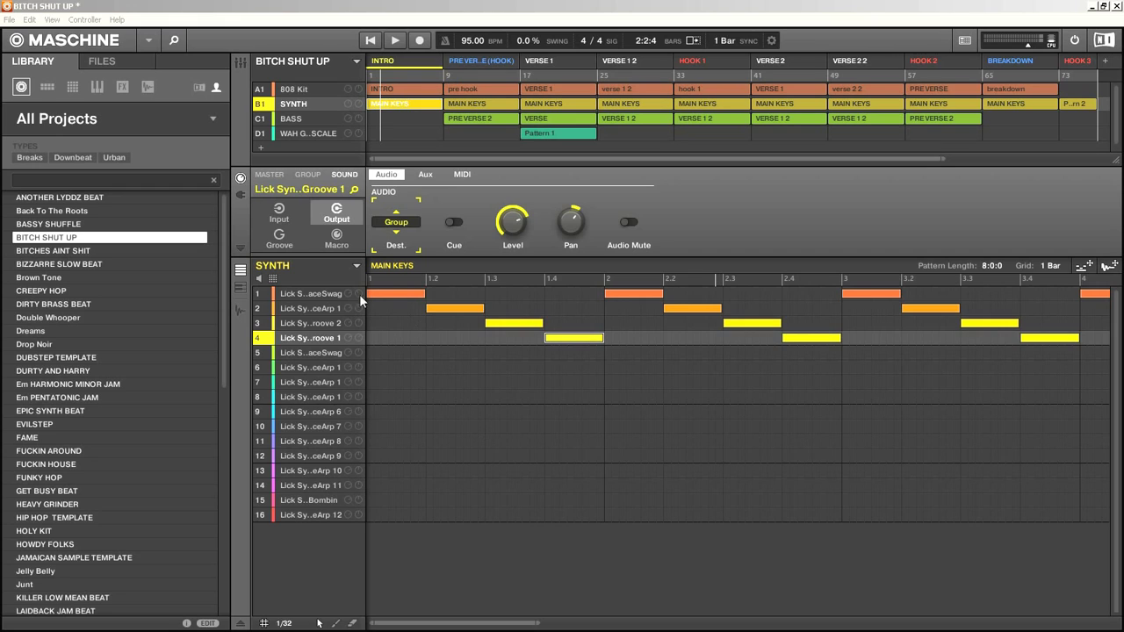
- Examine the level and pan settings of the first four sounds in the SYNTH group
left_click(332, 295)
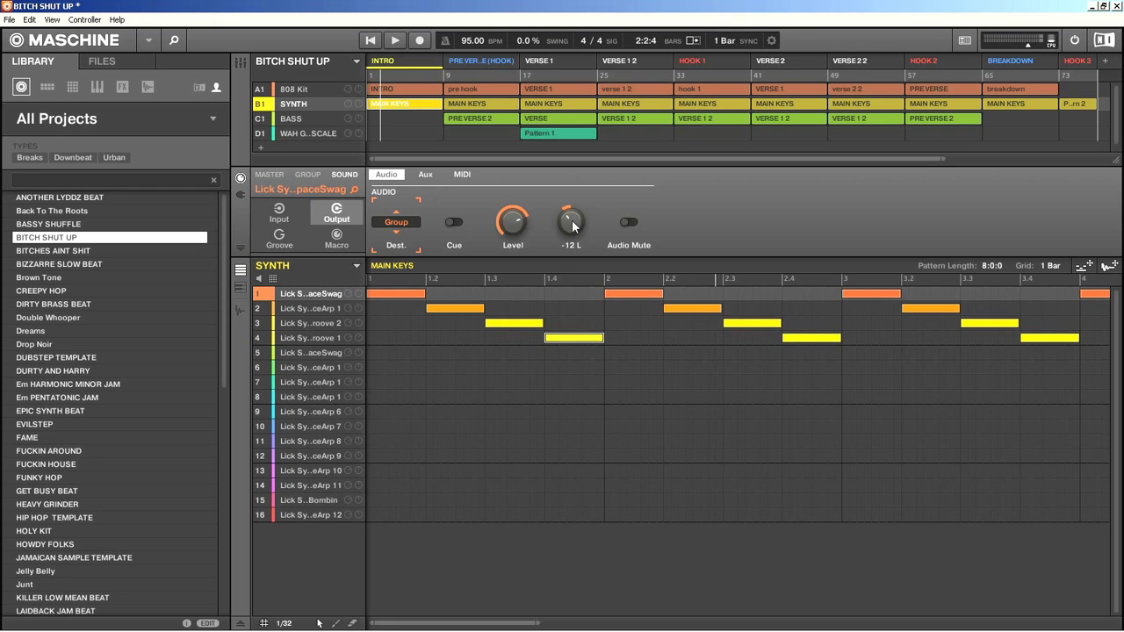
left_click(299, 307)
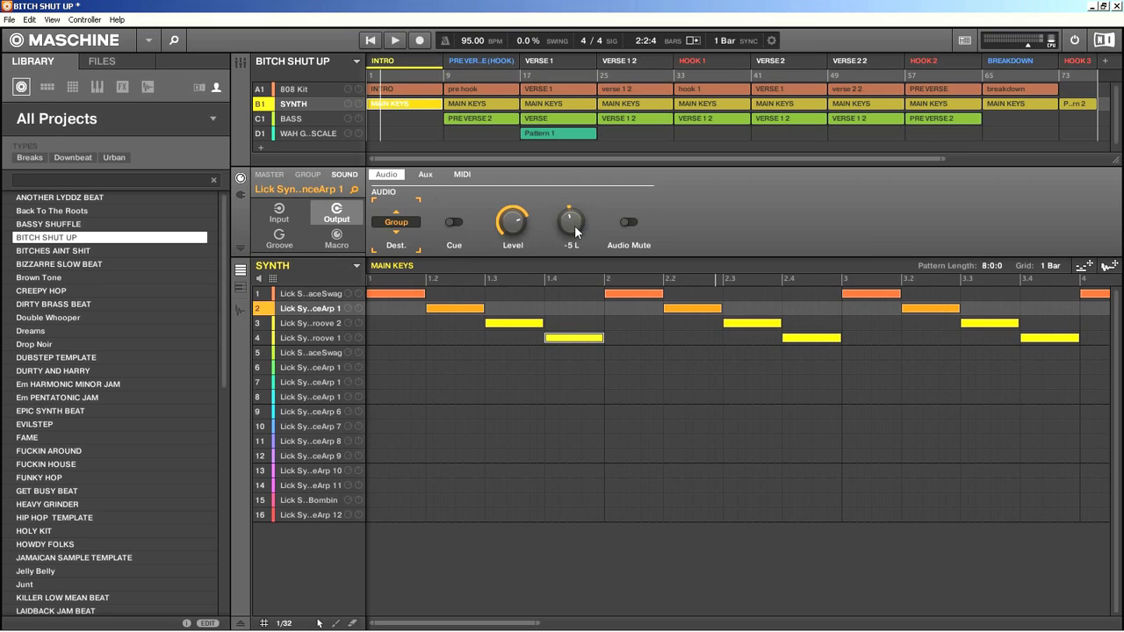
left_click(332, 320)
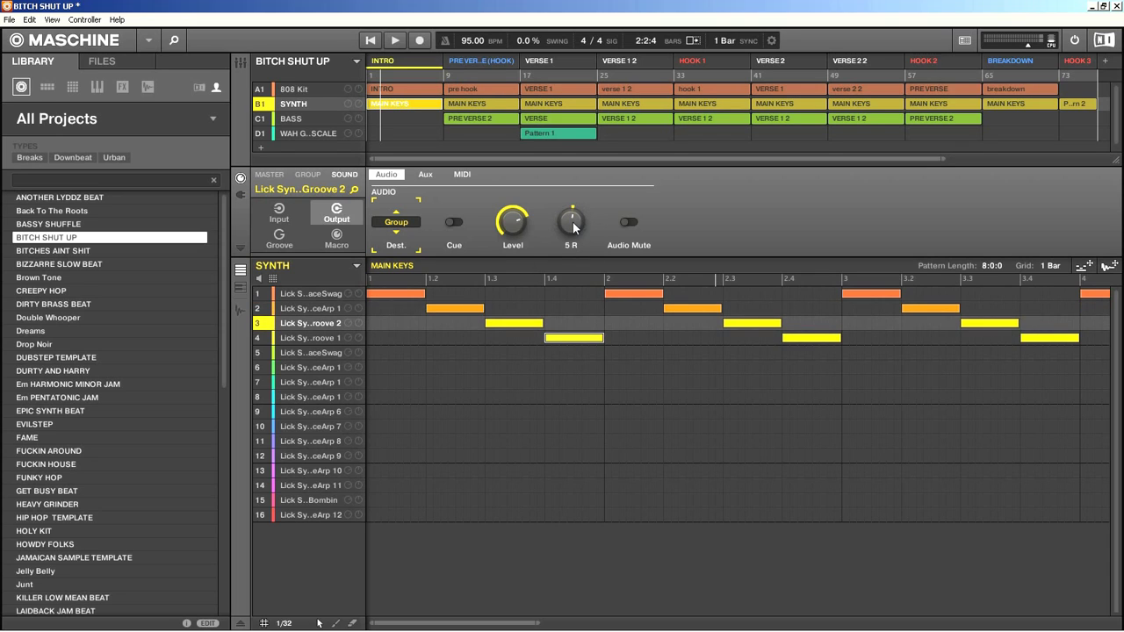
left_click(312, 335)
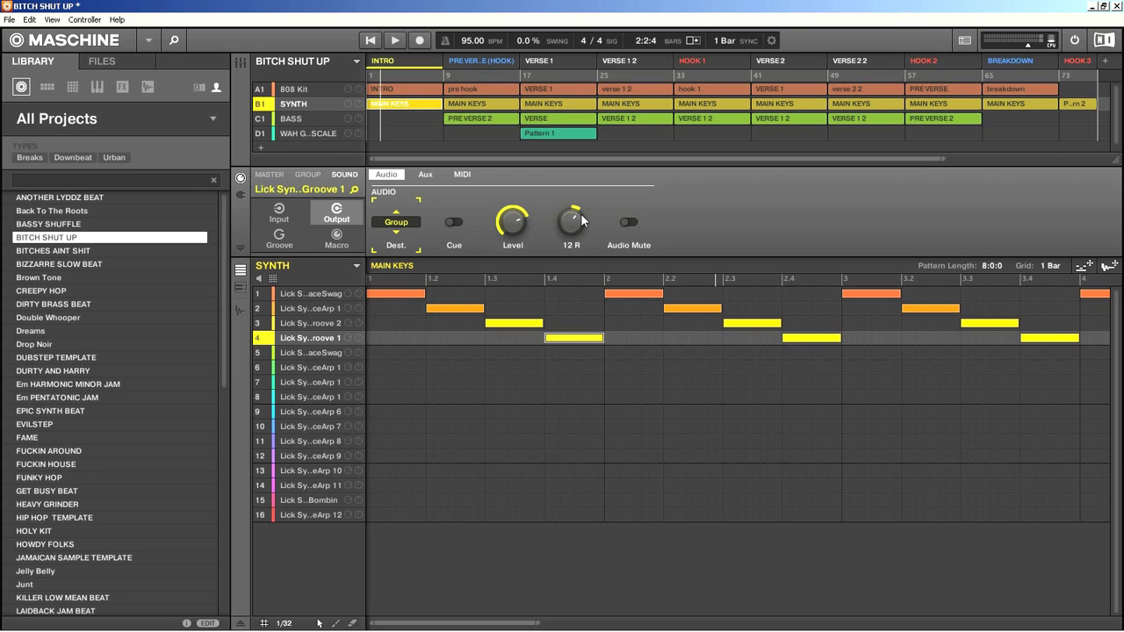
left_click(312, 295)
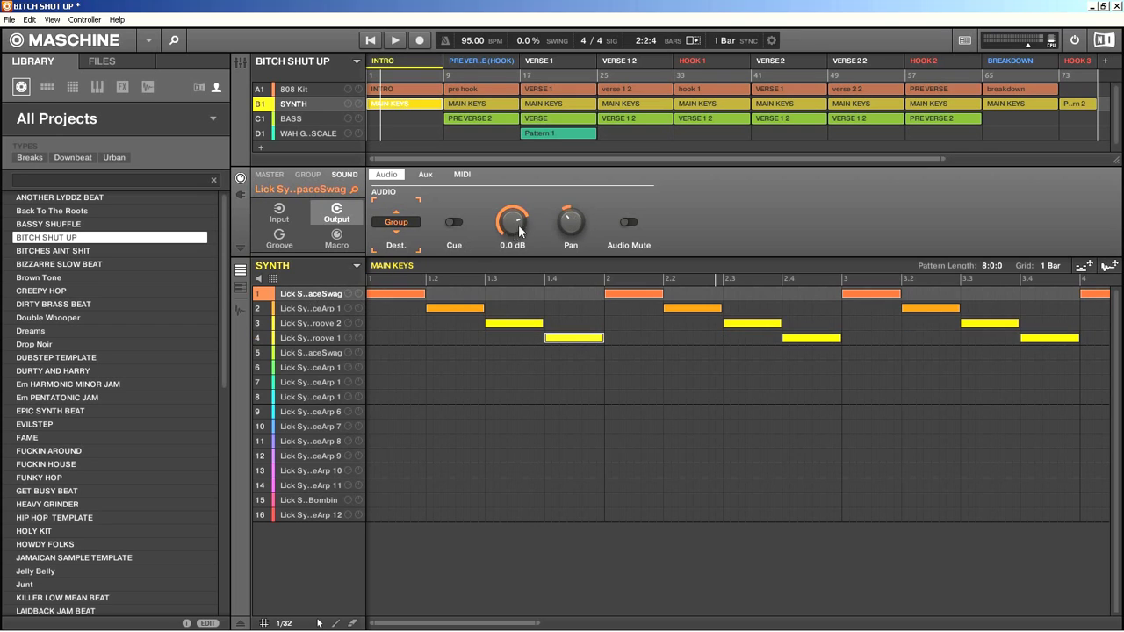
mouse_move(572, 221)
left_click(320, 338)
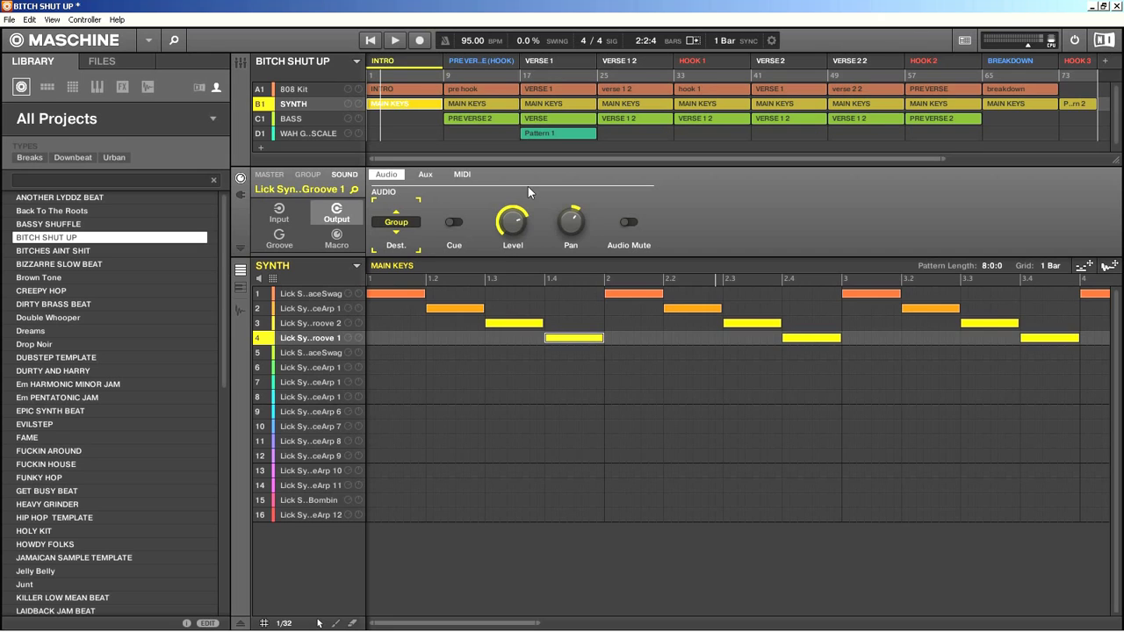
- Examine the pan settings of the 808 Kit sounds from Kick 808 1 through Crash BoomPap
left_click(312, 88)
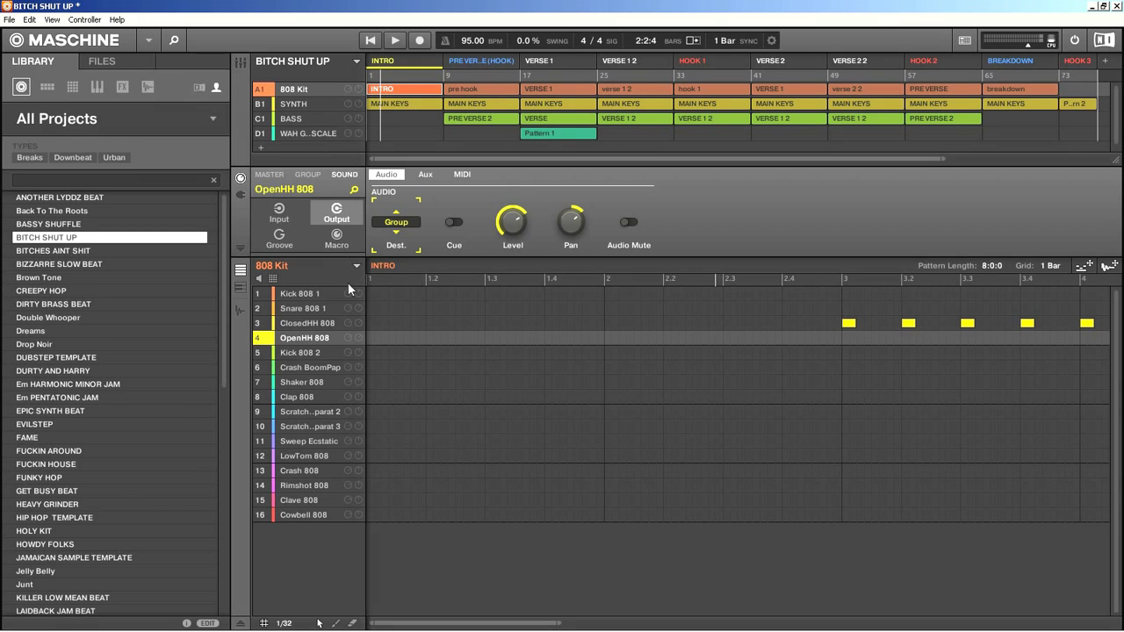
left_click(325, 294)
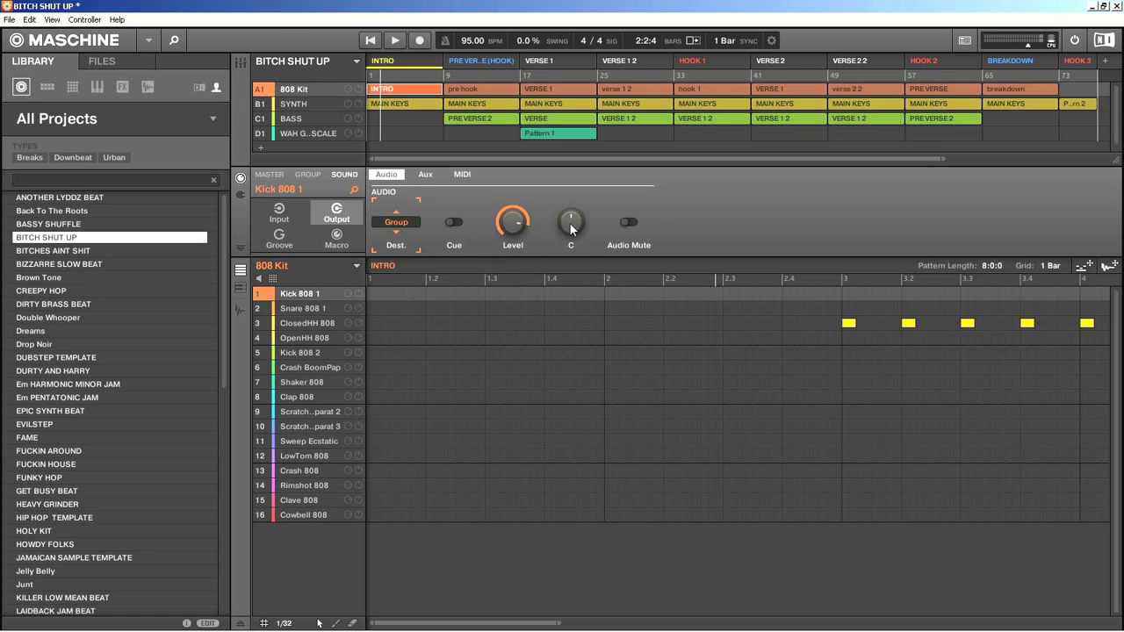
left_click(317, 307)
left_click_drag(569, 222, 566, 221)
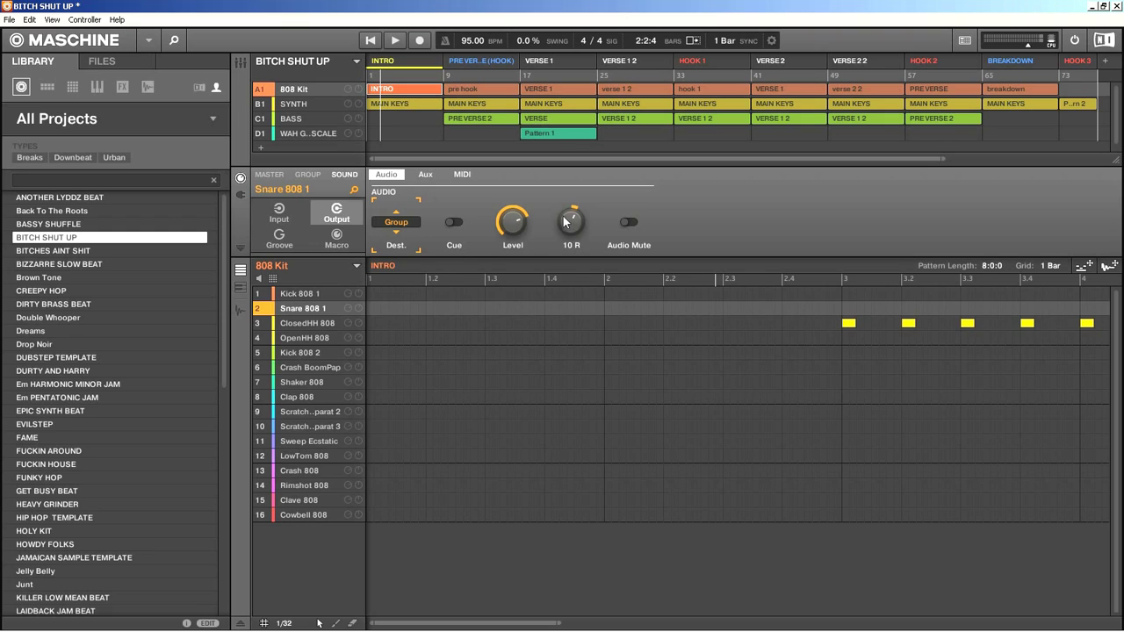
left_click(306, 323)
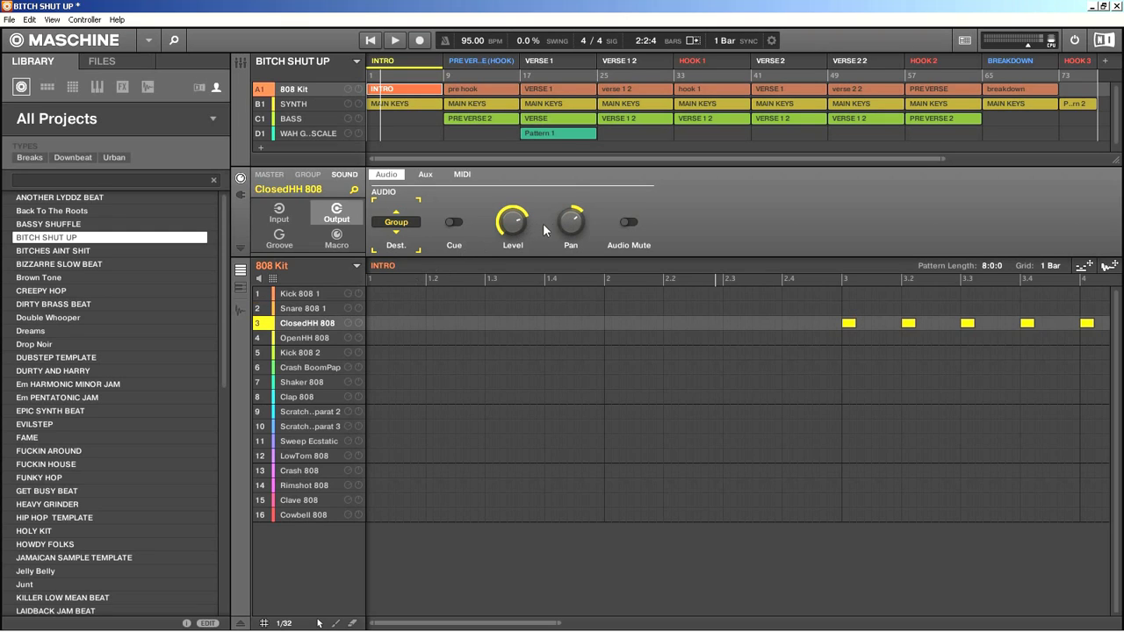
mouse_move(576, 226)
left_click(313, 339)
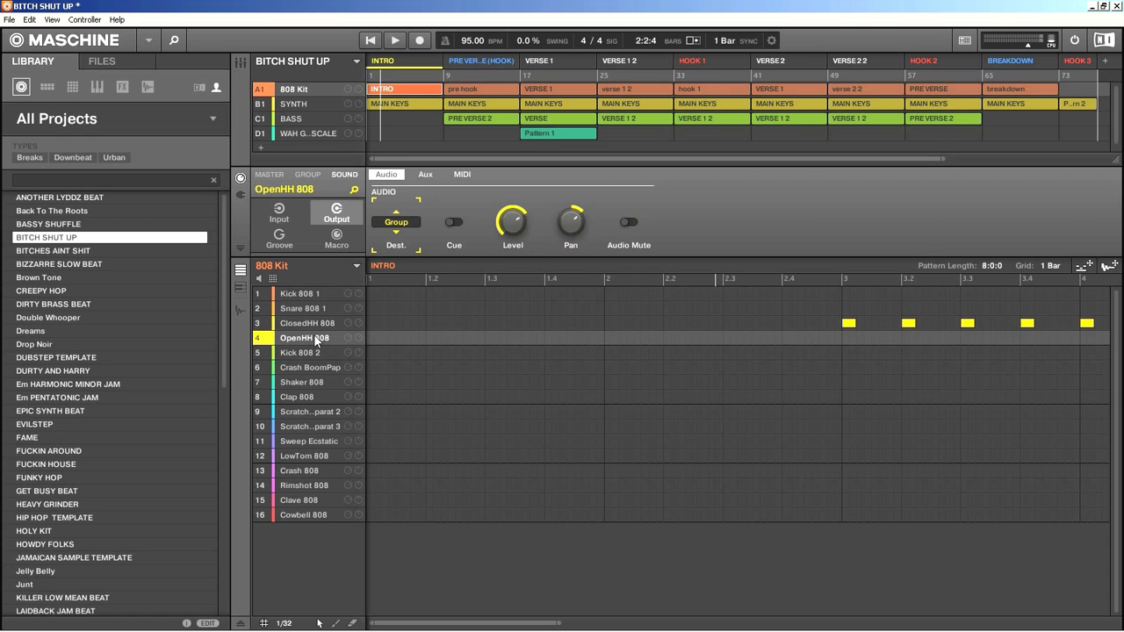
left_click(327, 324)
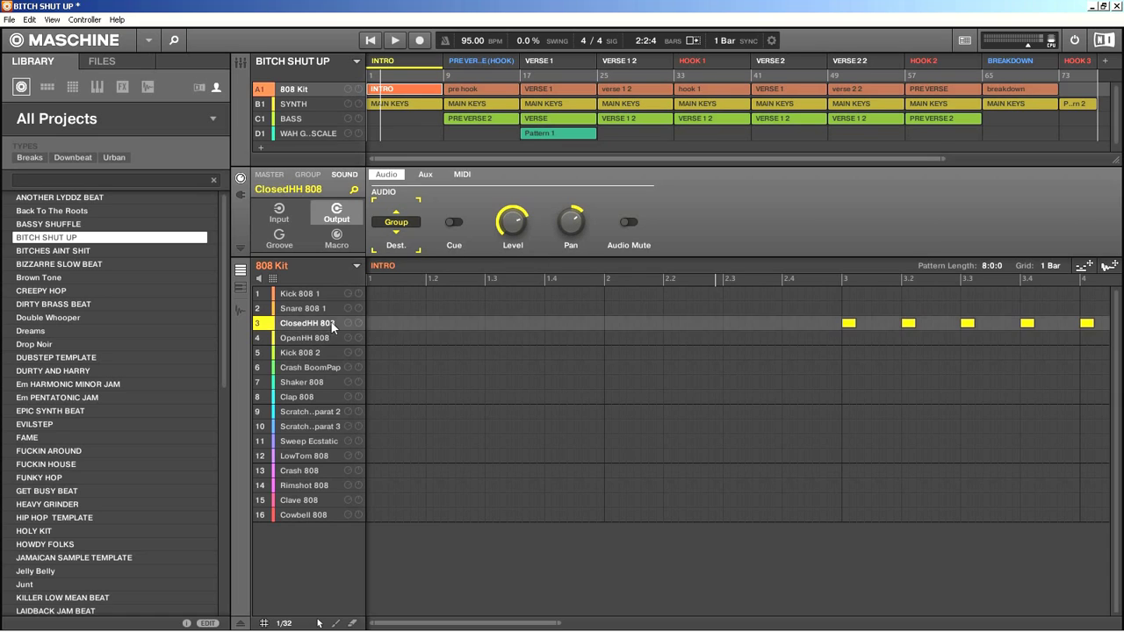
left_click(334, 337)
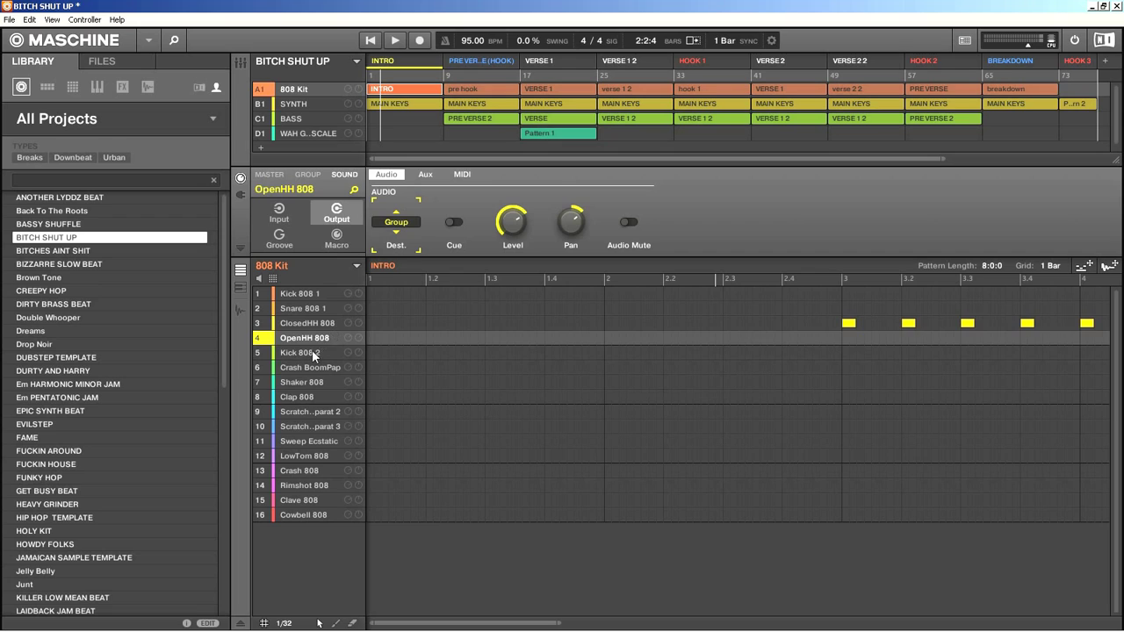
left_click(312, 353)
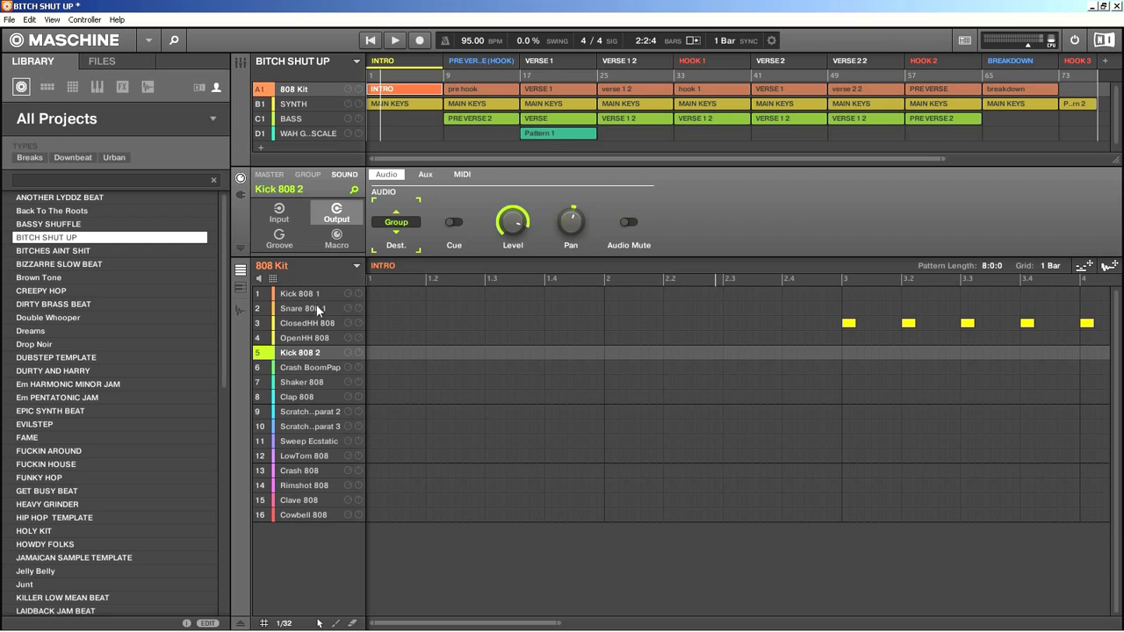
left_click(320, 368)
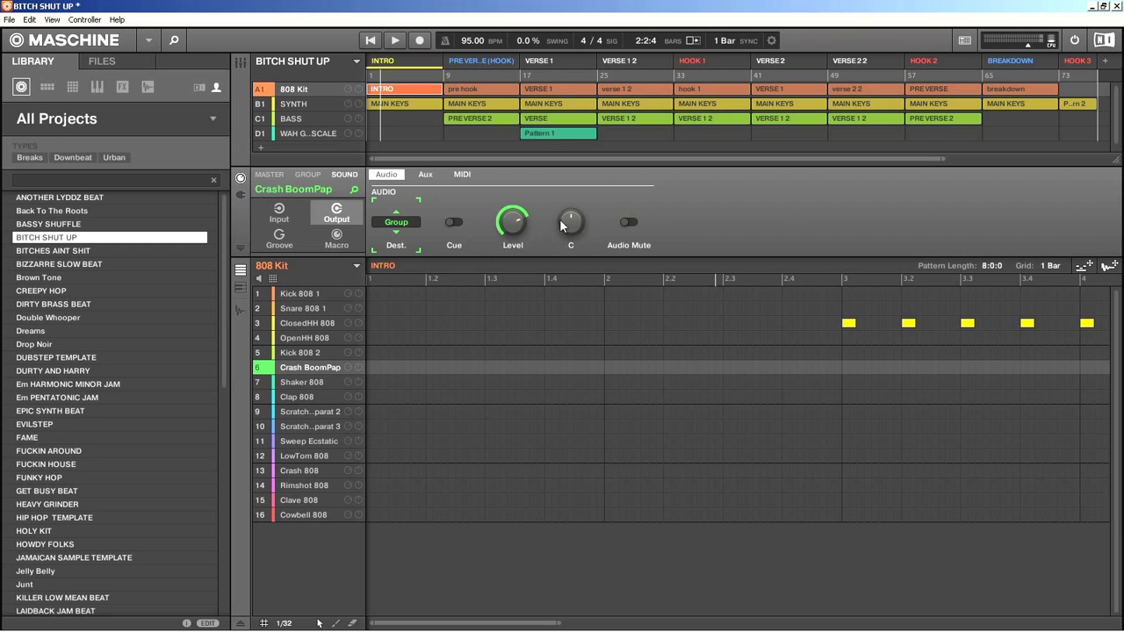
- Look through the output settings of the remaining 808 Kit sounds from Shaker 808 to Clave 808
left_click(292, 378)
left_click(297, 397)
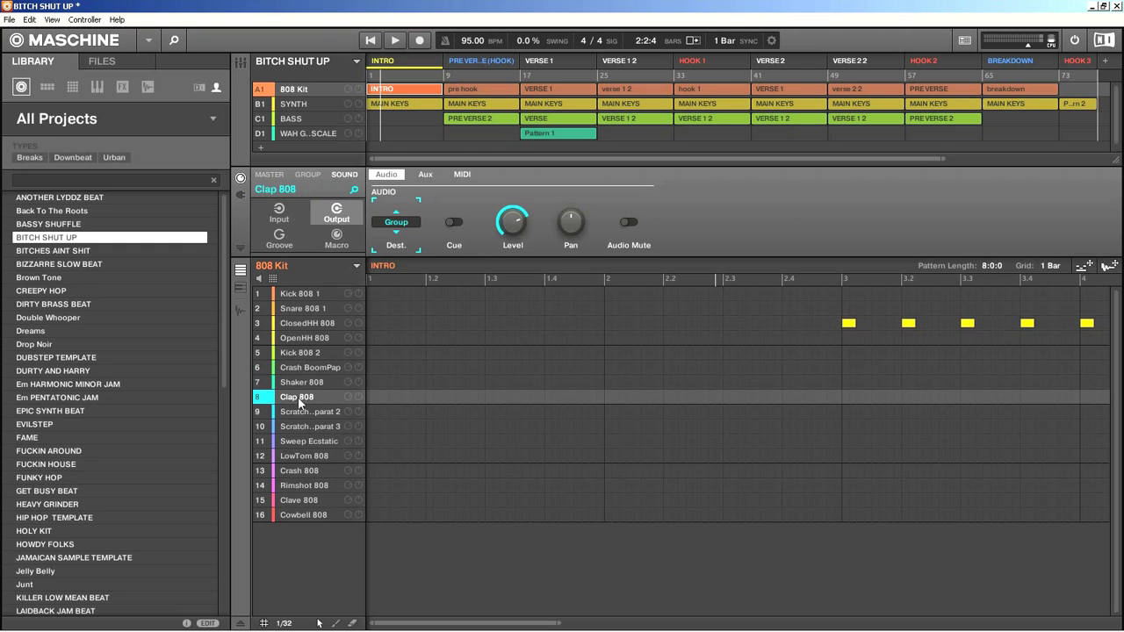
left_click(296, 411)
left_click(300, 425)
left_click(301, 455)
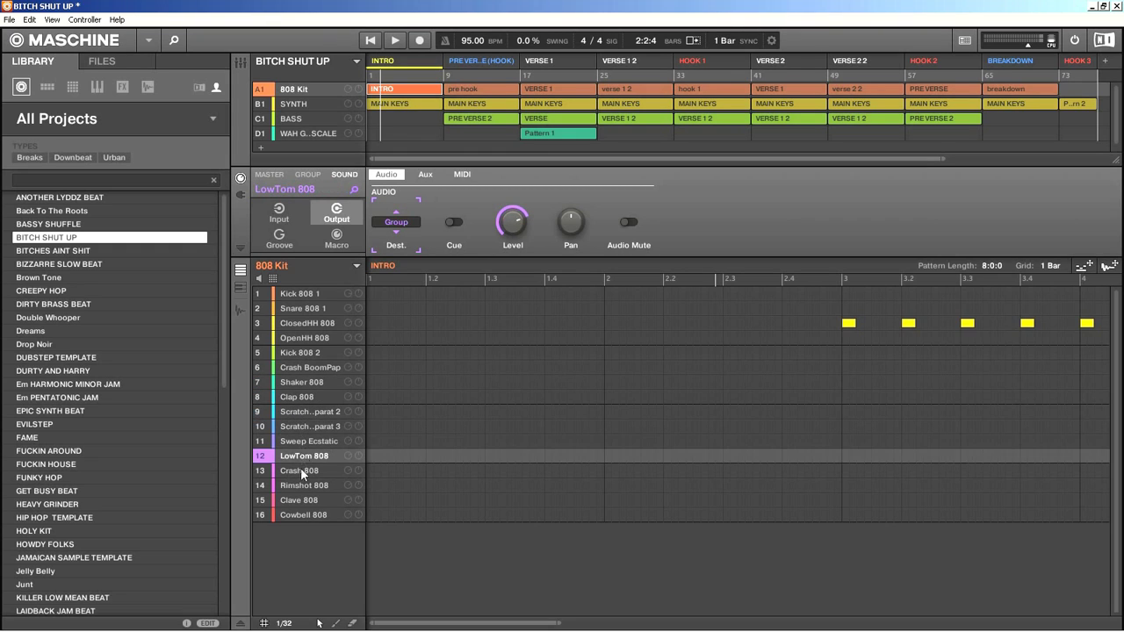
left_click(303, 485)
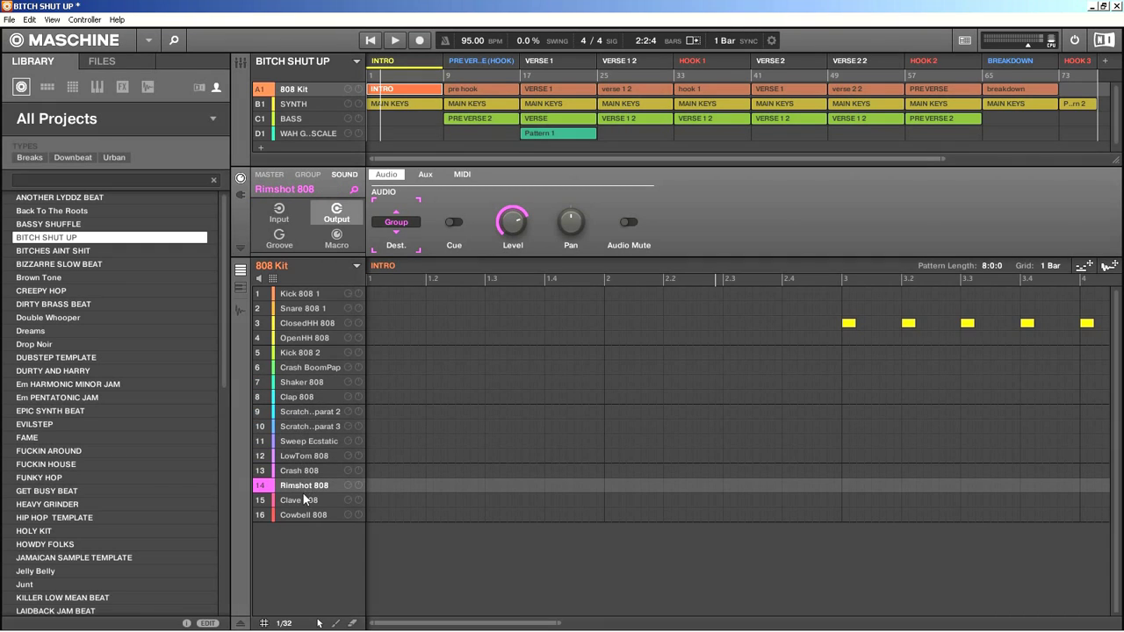
left_click(305, 499)
- In the 808 Kit, pan Rimshot 808 slightly right and Clave 808 slightly left
left_click(310, 482)
left_click_drag(573, 227, 573, 220)
left_click(320, 502)
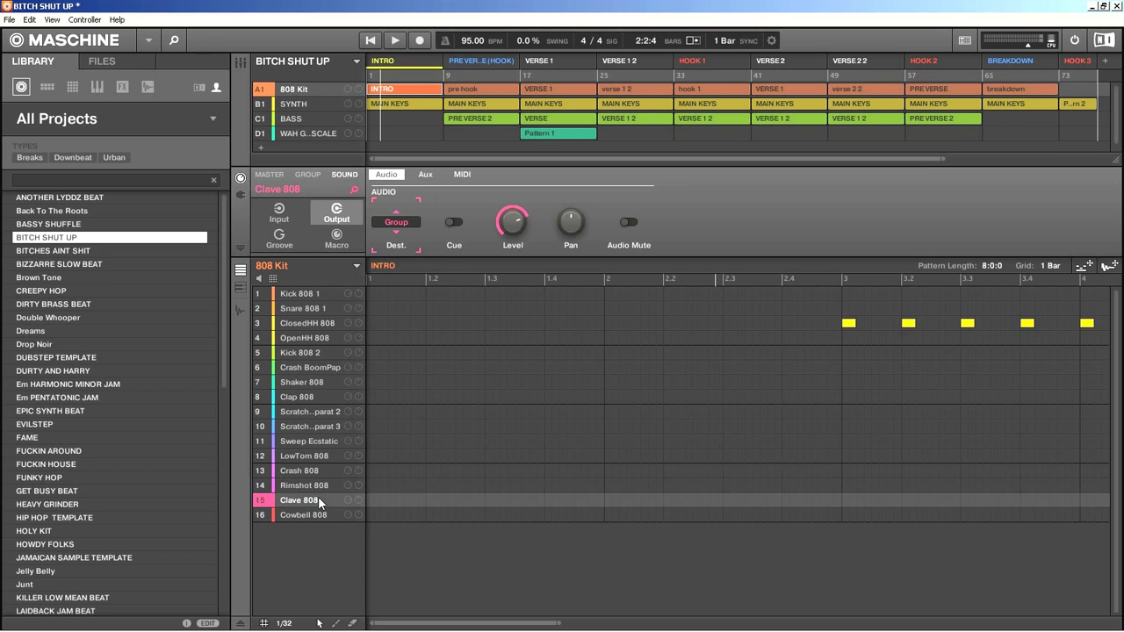
left_click_drag(575, 230, 575, 237)
- Review the 808 Kit patterns across the song, from pre hook through the verses and HOOK 1 to HOOK 2
left_click(483, 92)
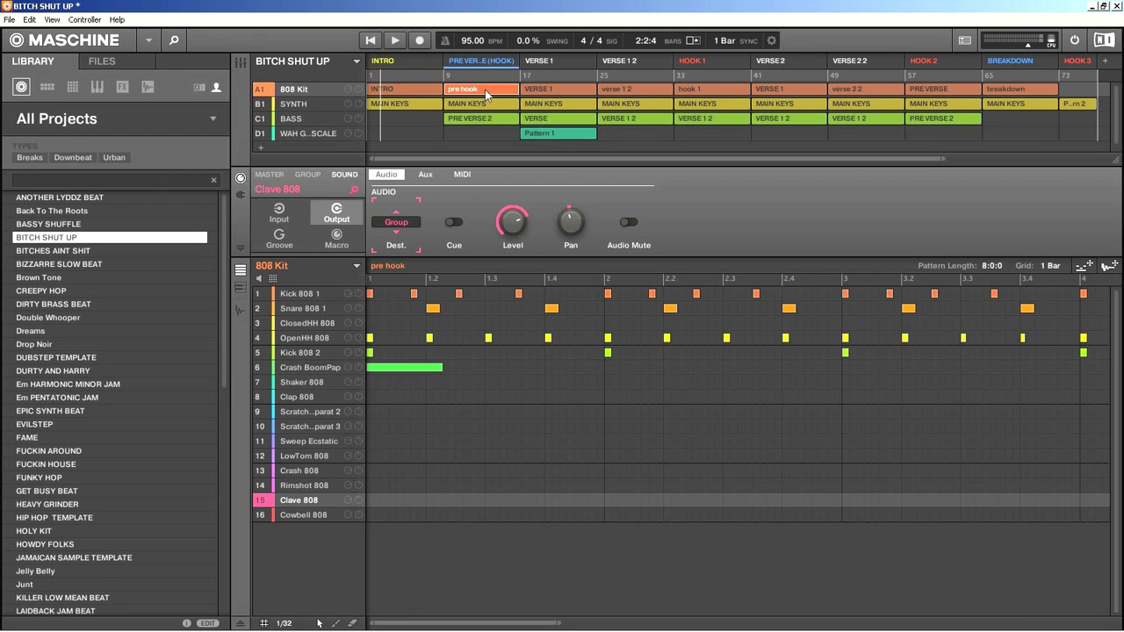
left_click(549, 92)
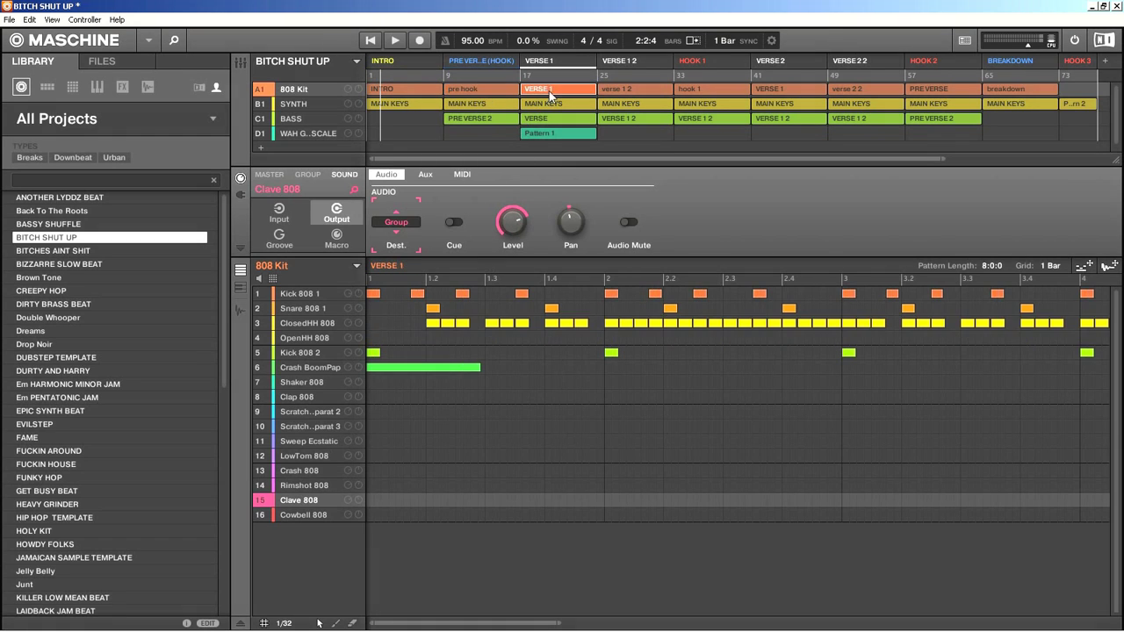
left_click(641, 91)
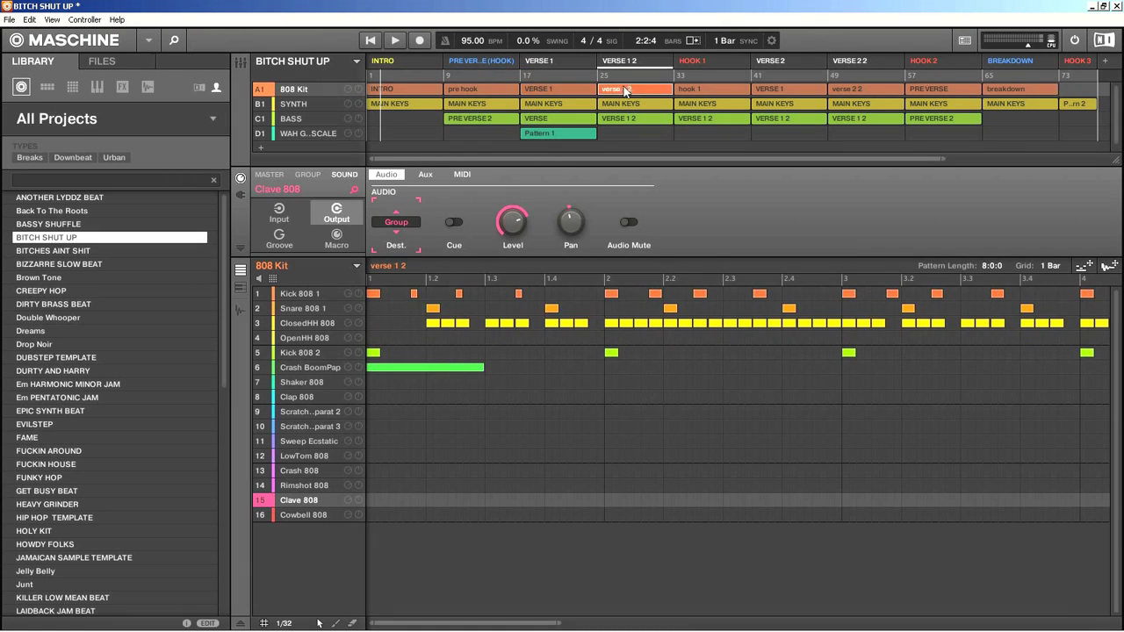
left_click(693, 89)
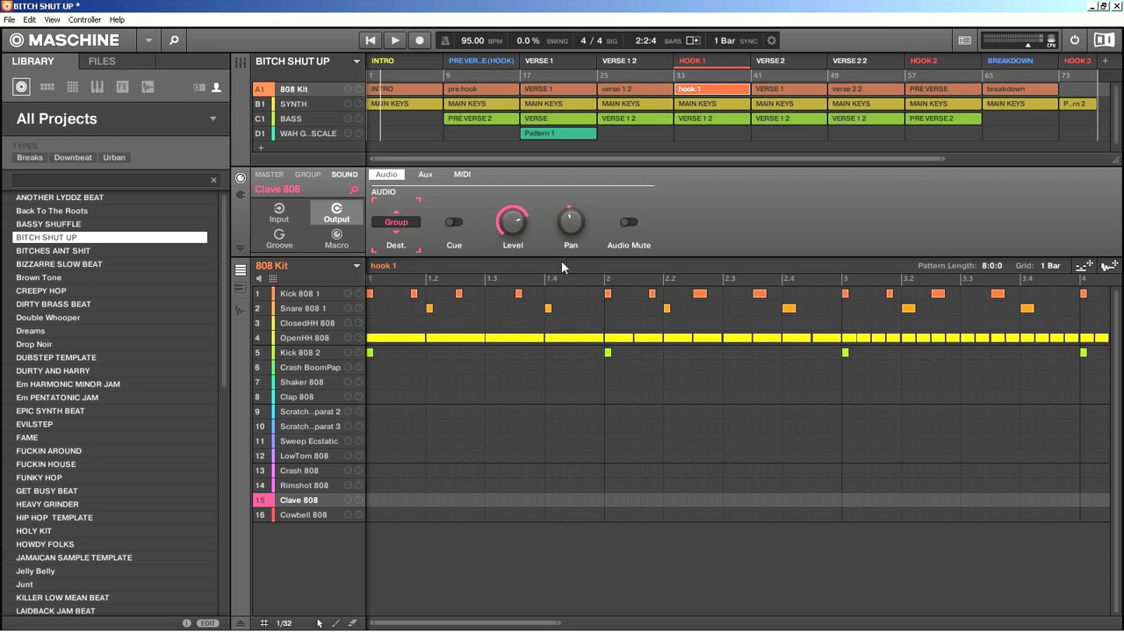
left_click_drag(579, 219, 586, 225)
left_click(781, 62)
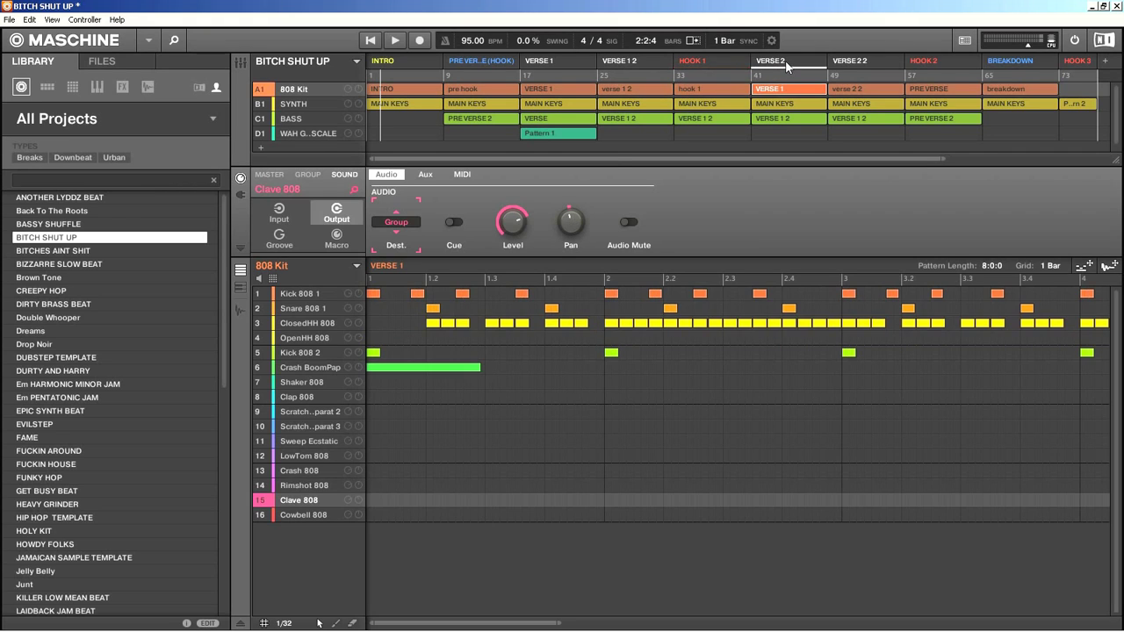
left_click(848, 61)
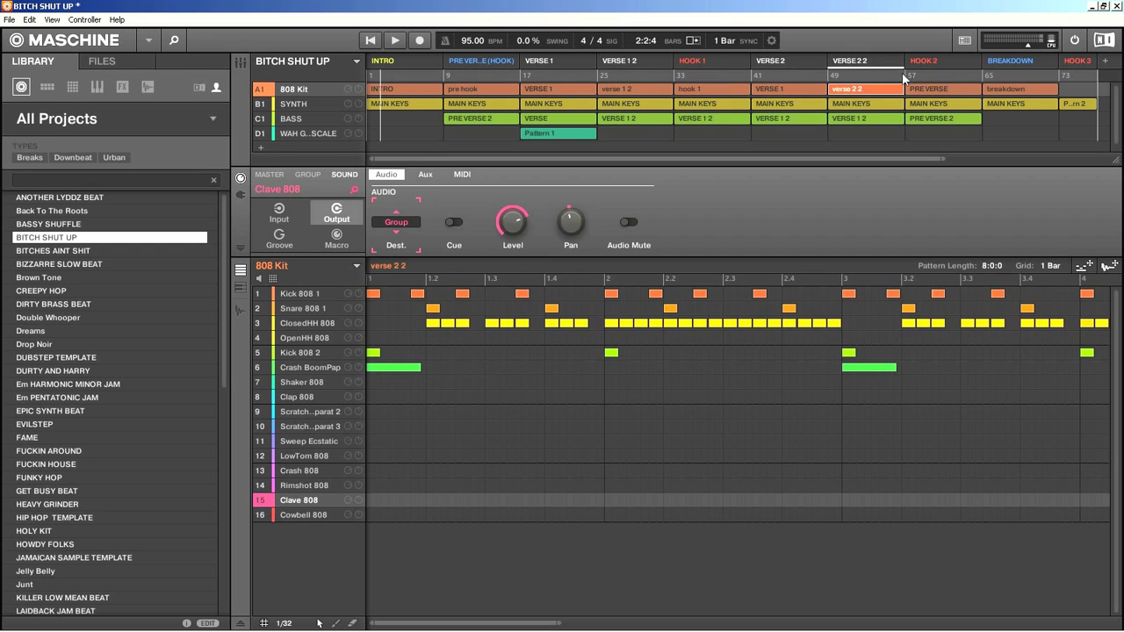
left_click(935, 58)
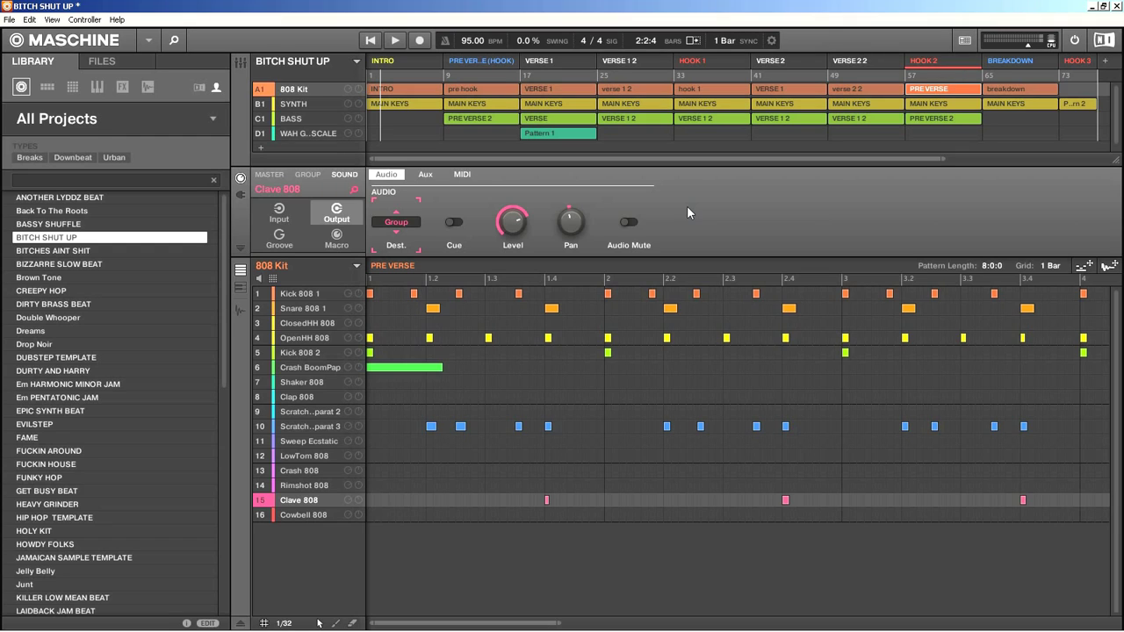
- Examine the pan setting of the Ad Voca sound in the BASS group
left_click(300, 119)
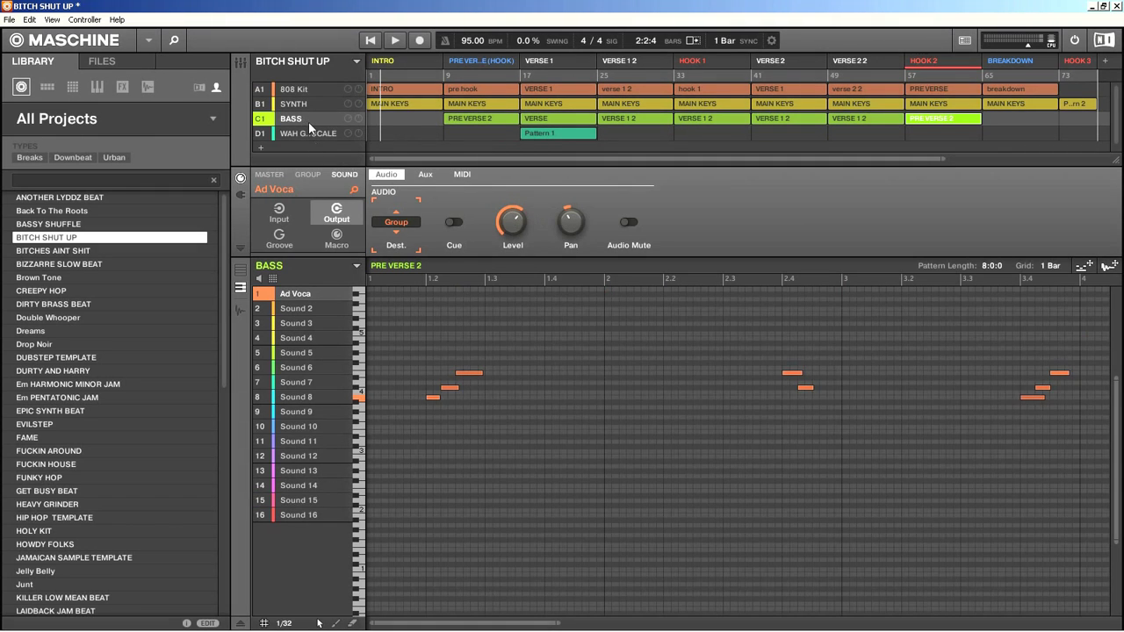
left_click_drag(573, 225, 569, 229)
mouse_move(573, 223)
- Pan sound 16, Wah Wah Mutes, in the wah guitar group slightly right and compare it with the bass
left_click(313, 134)
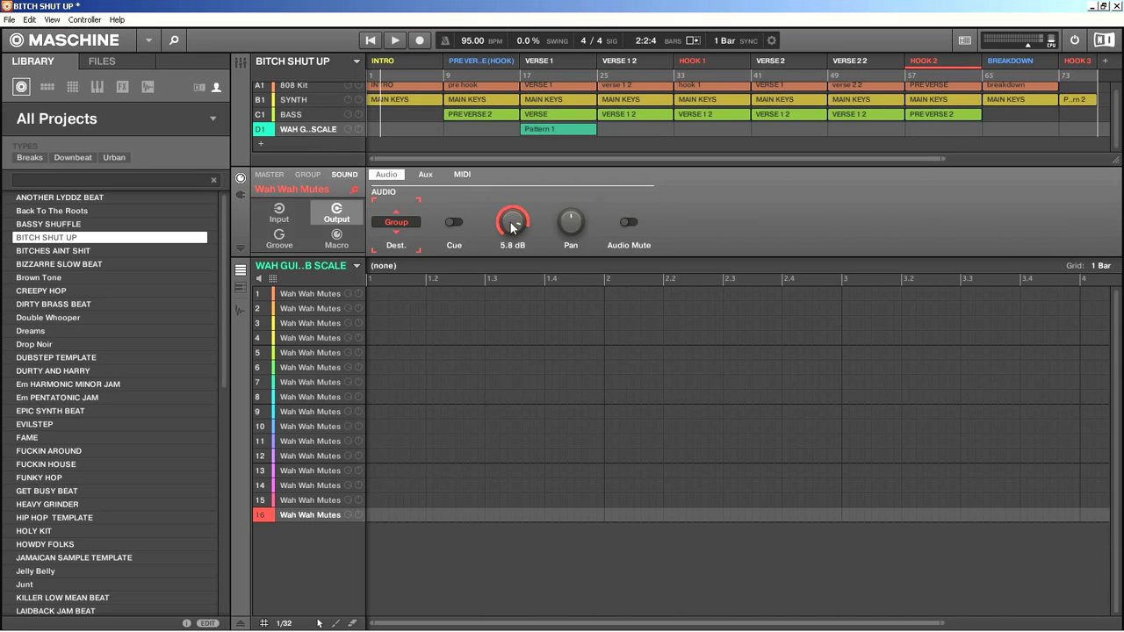
left_click_drag(566, 219, 561, 224)
left_click(302, 118)
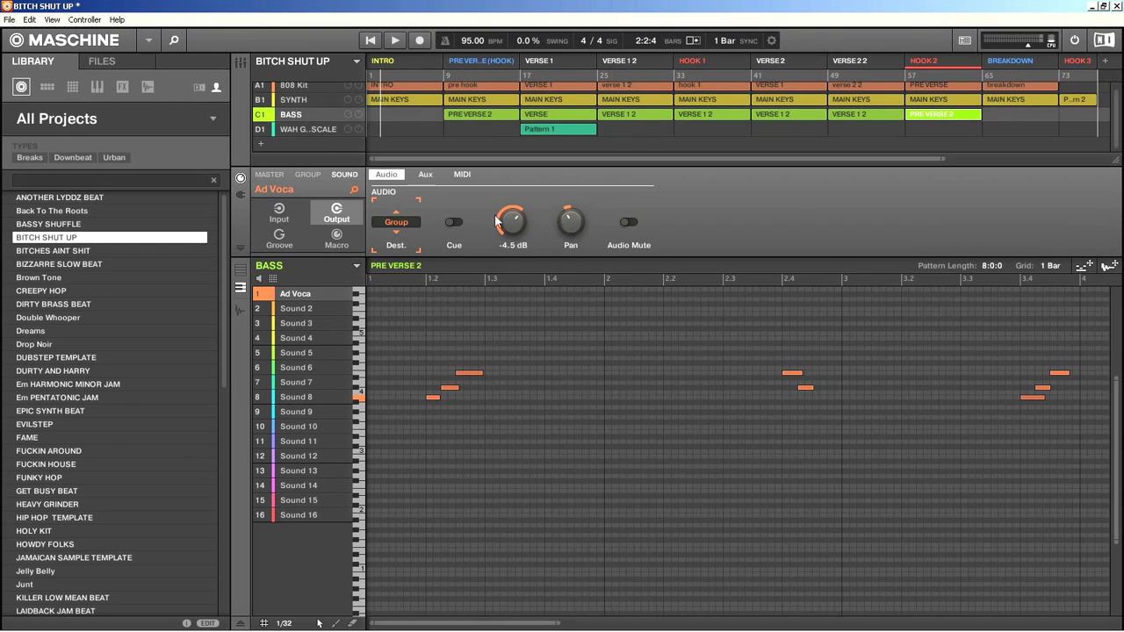
left_click(314, 130)
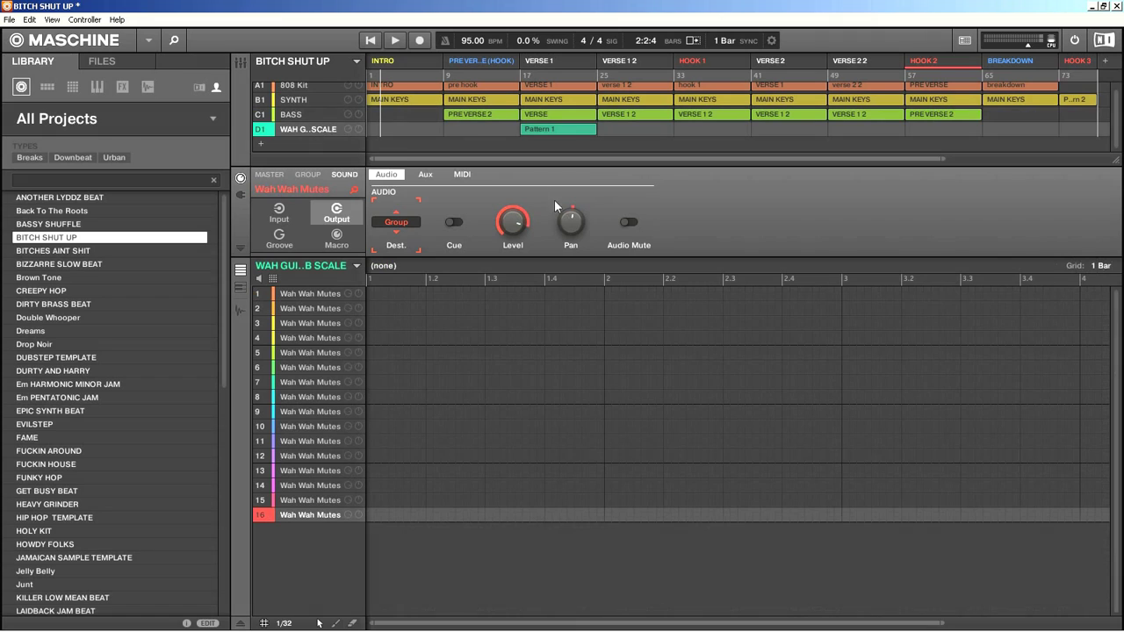
mouse_move(564, 227)
- Move the Ad Voca bass sound's pan closer to the center, keeping it slightly left
left_click(291, 115)
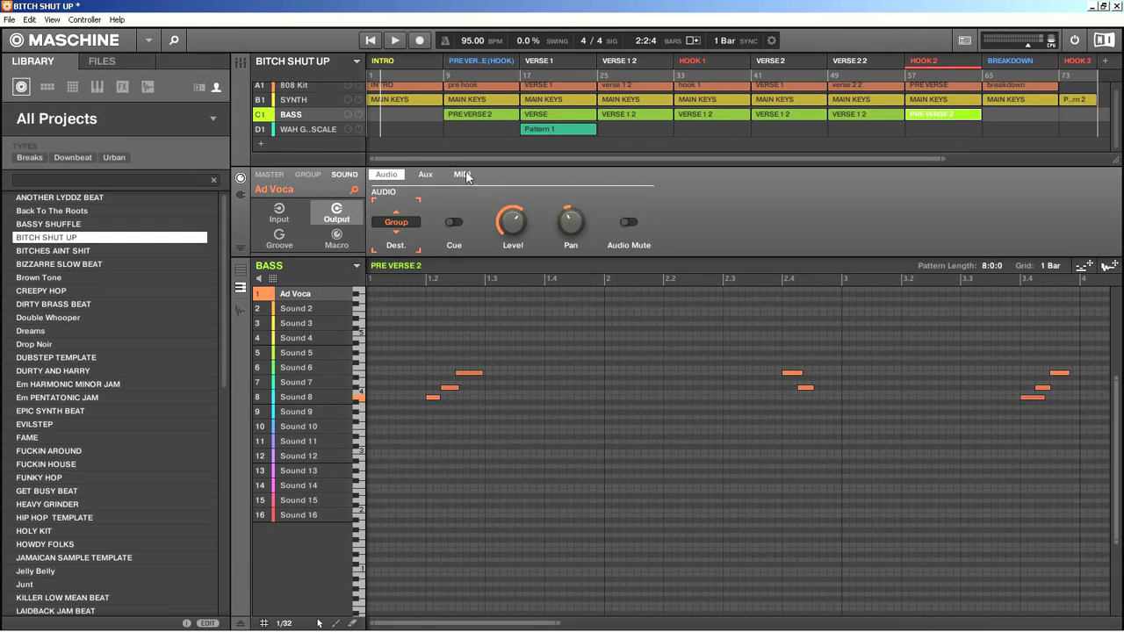
mouse_move(570, 223)
left_click_drag(570, 223, 570, 216)
- Start playback and show the 808 Kit's INTRO pattern
key("space")
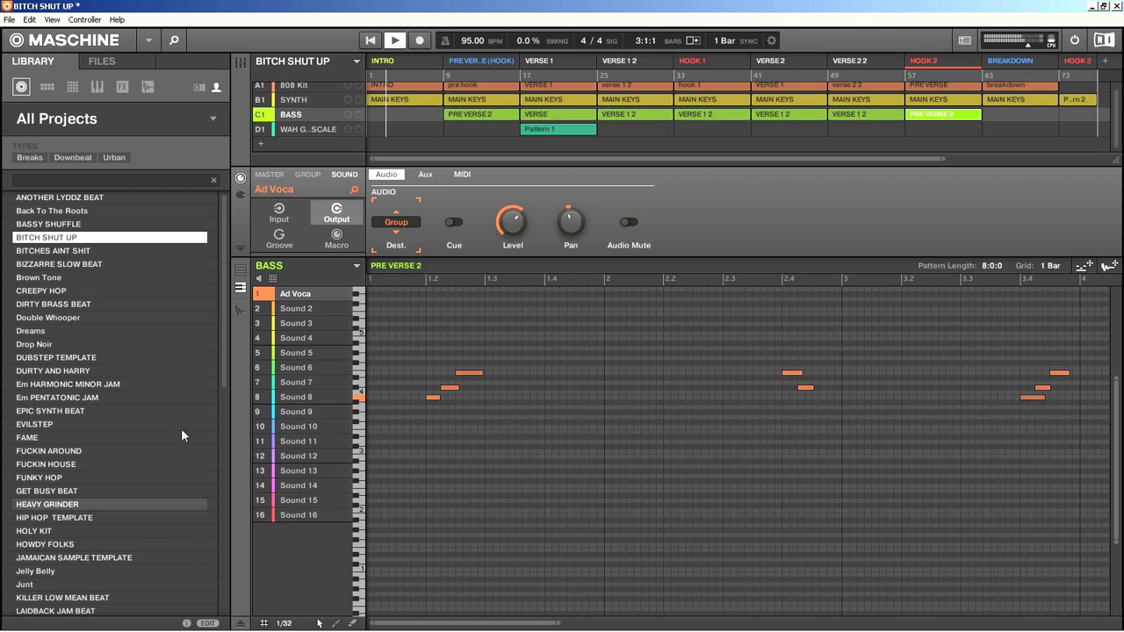
left_click(417, 57)
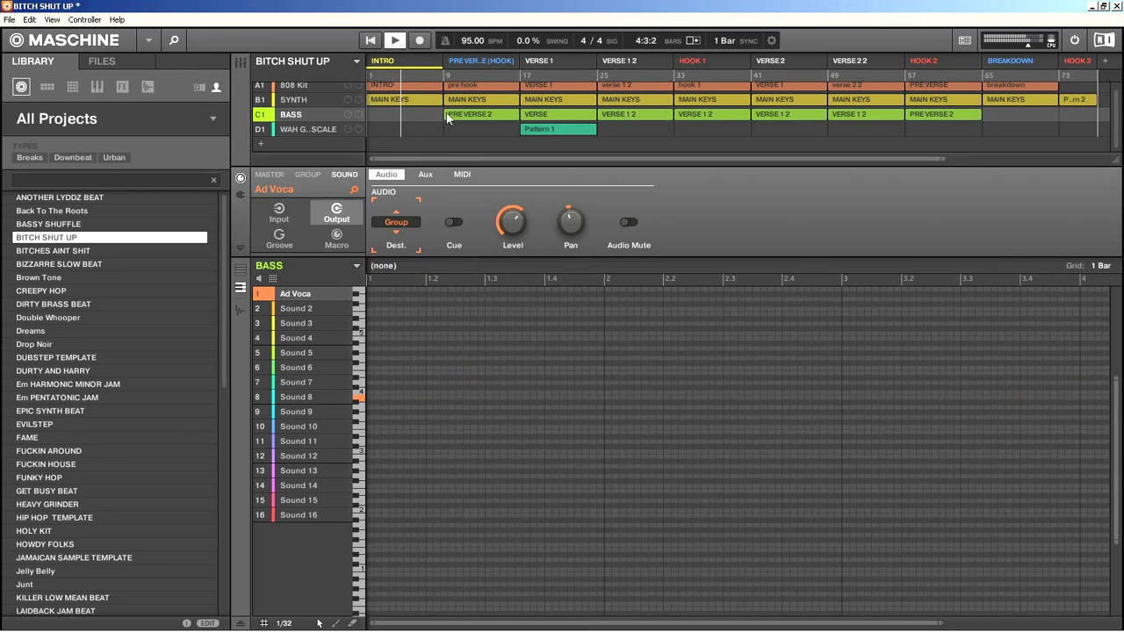
left_click(425, 87)
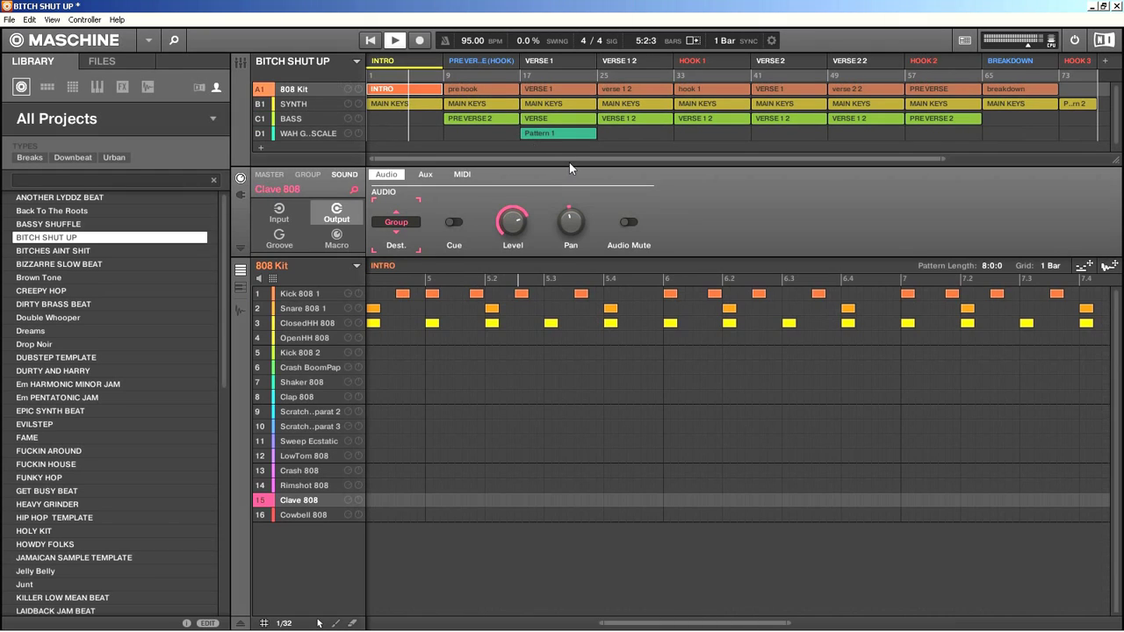